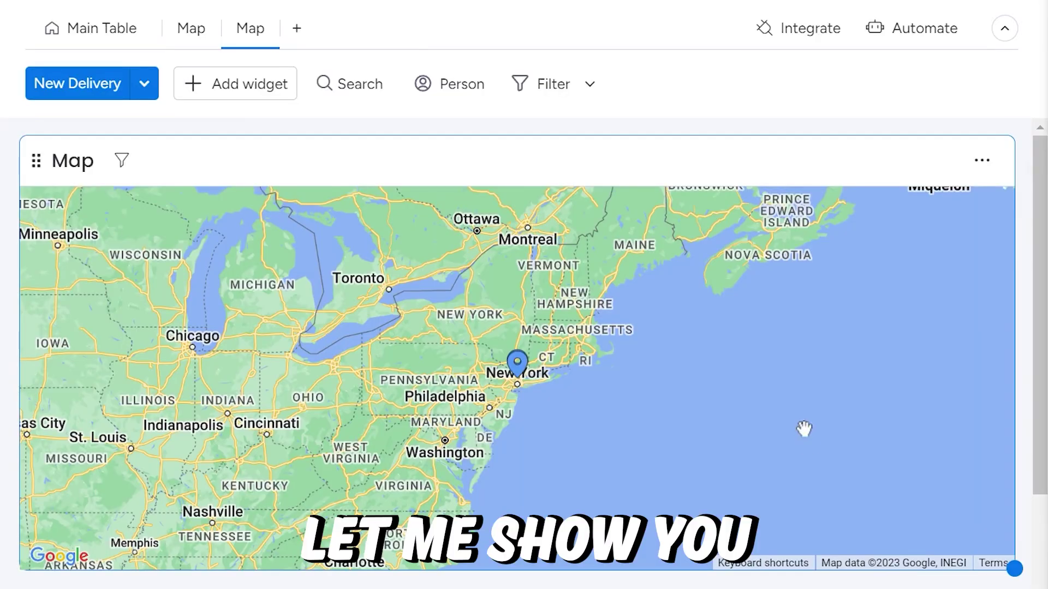
Step: Open the map widget's Settings from its More options menu
{"action": "left_click", "coordinate": [982, 161]}
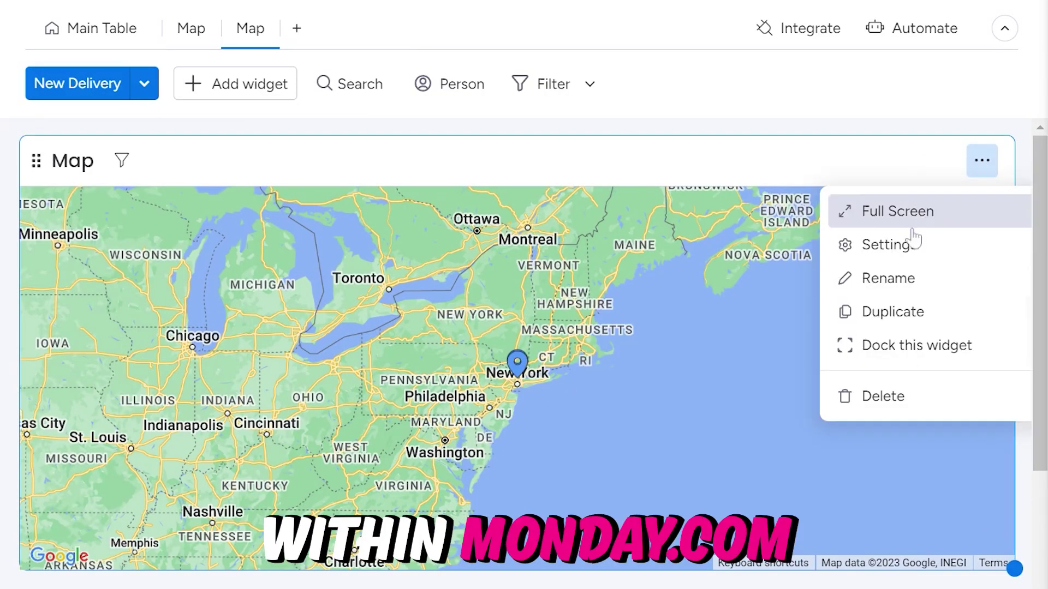
{"action": "left_click", "coordinate": [901, 244]}
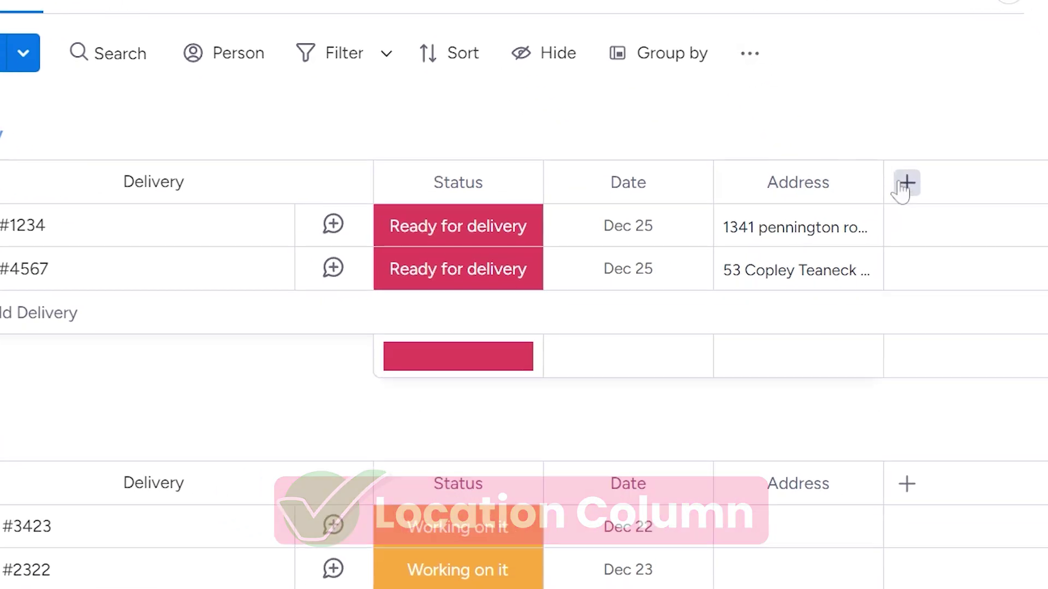
Step: Add a Location column to the Deliveries table
{"action": "left_click", "coordinate": [950, 271]}
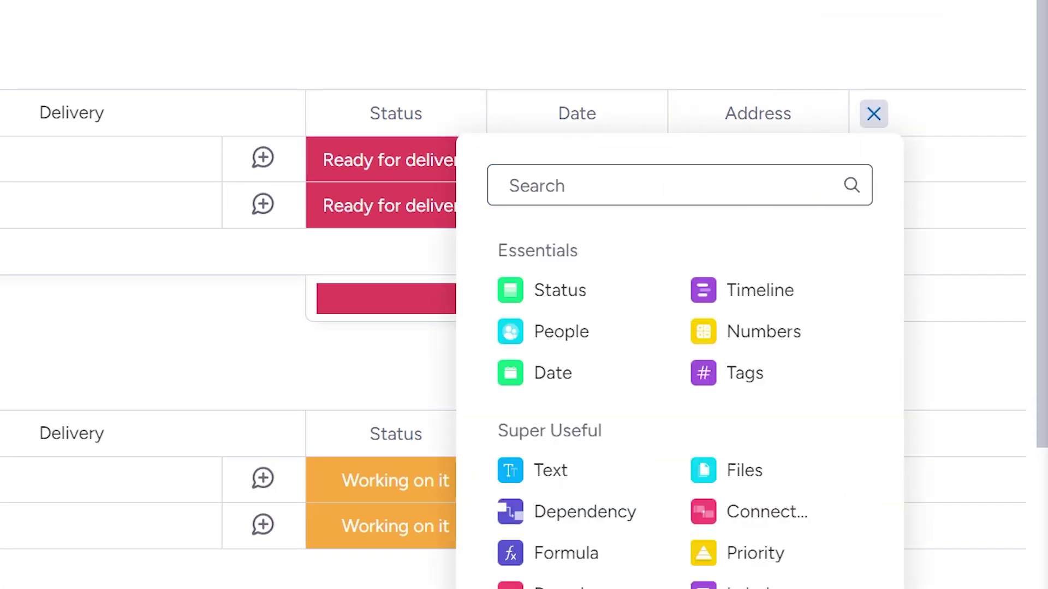
{"action": "type", "text": "lo"}
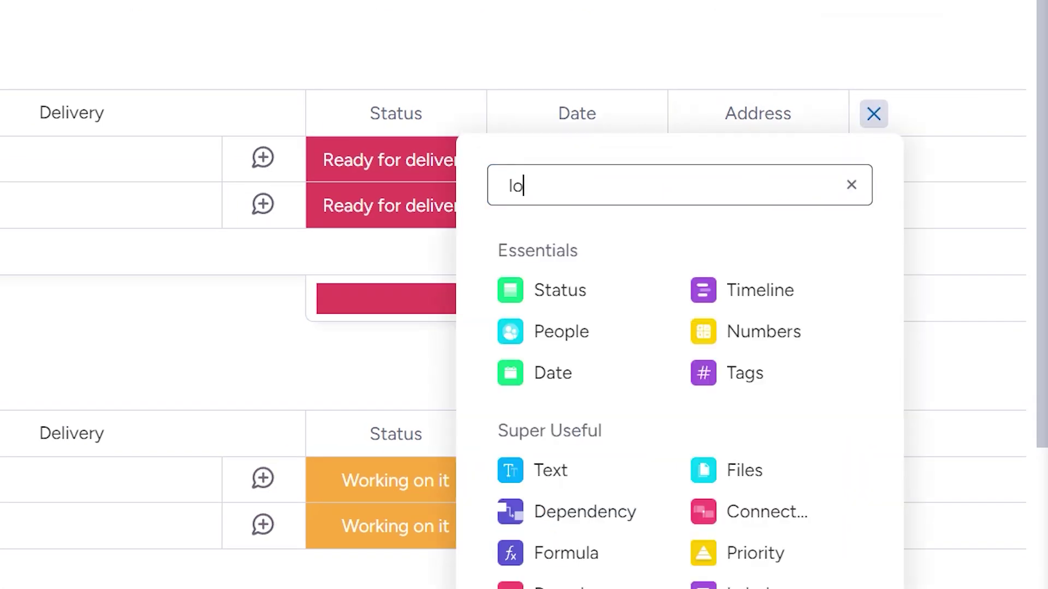
{"action": "type", "text": "ca"}
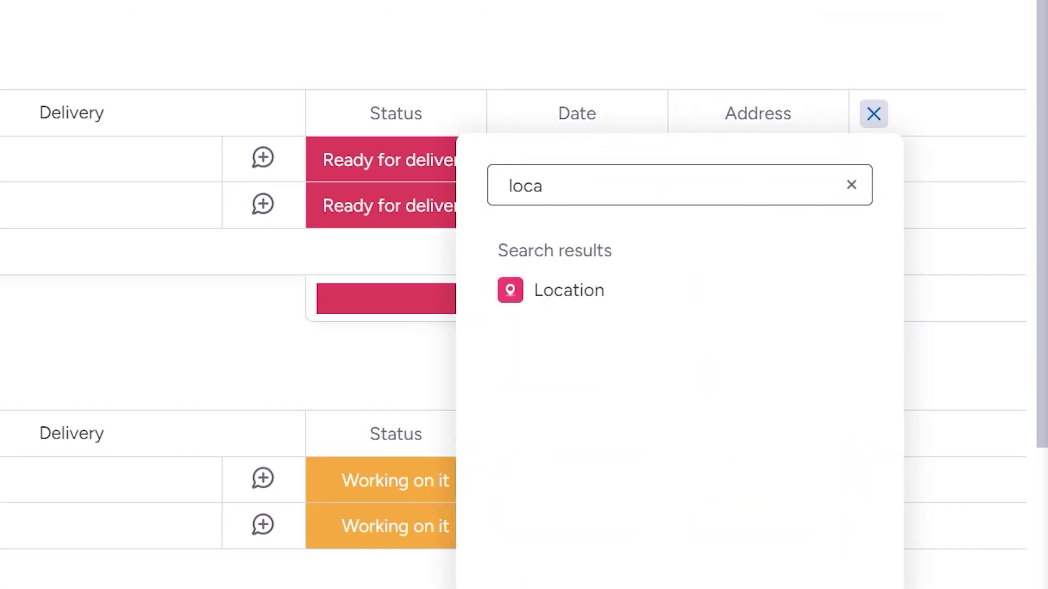
{"action": "left_click", "coordinate": [634, 303]}
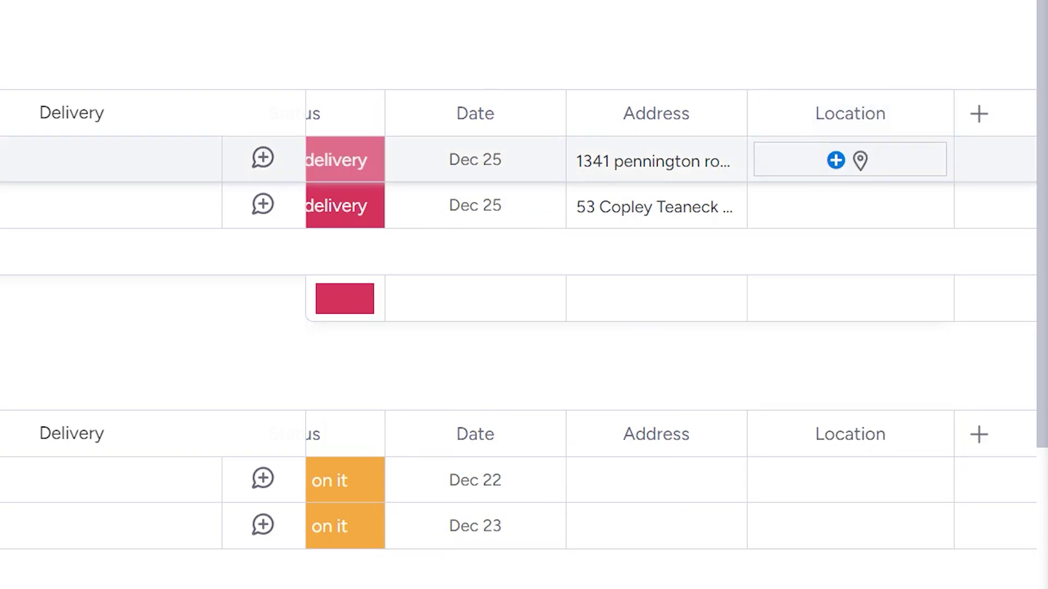
{"action": "left_click", "coordinate": [835, 161]}
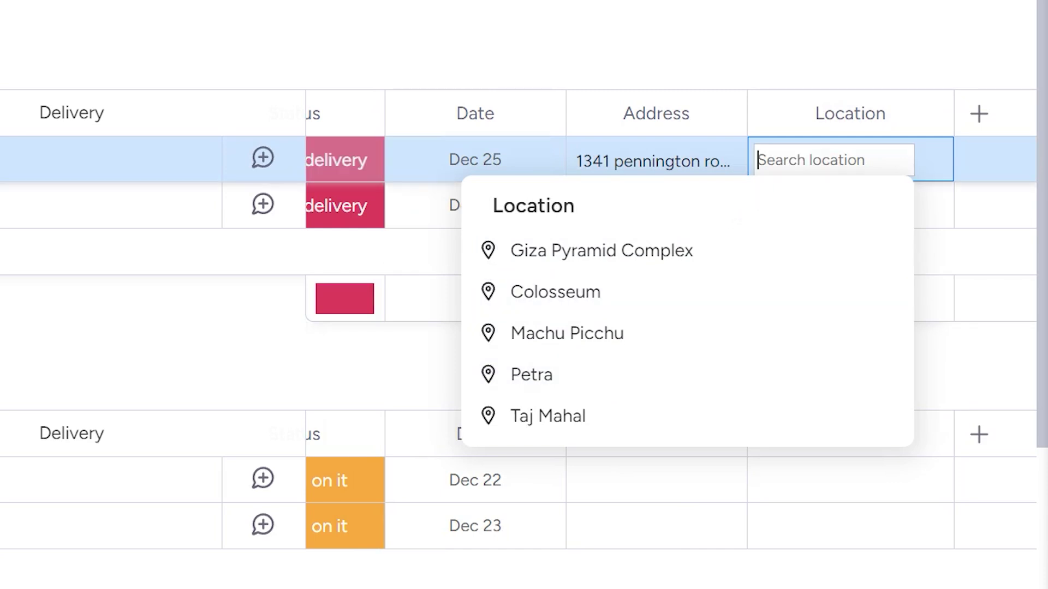
{"action": "type", "text": "1341 Pen"}
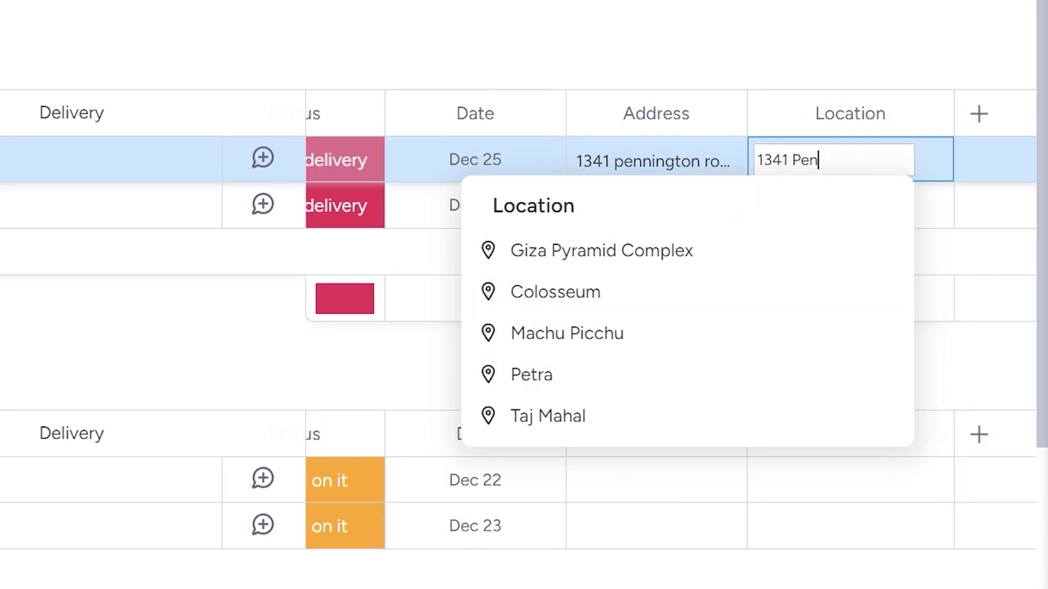
{"action": "type", "text": "nington"}
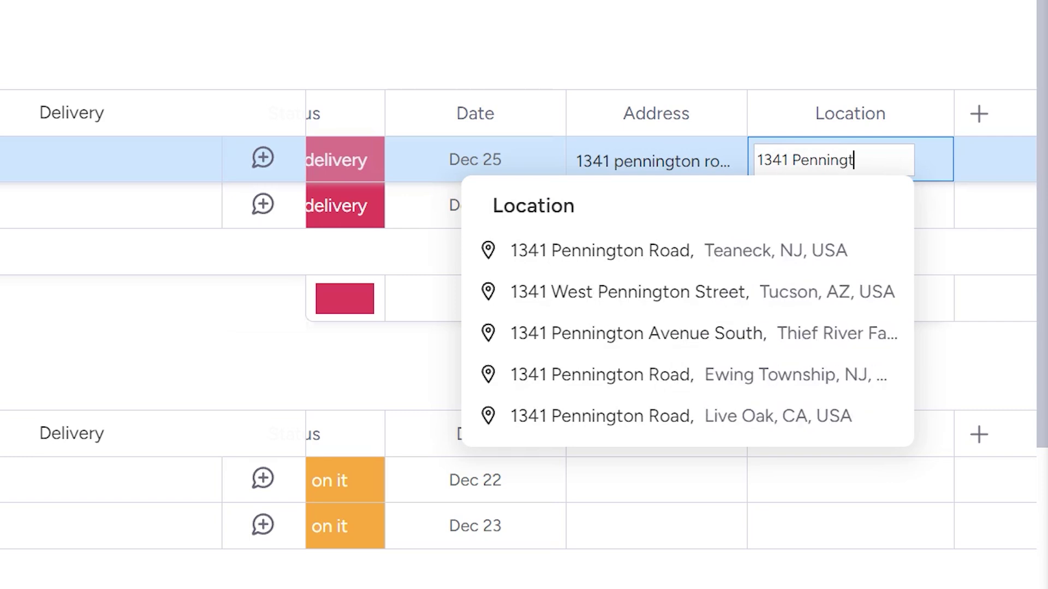
{"action": "left_click", "coordinate": [695, 256]}
{"action": "left_click", "coordinate": [836, 206]}
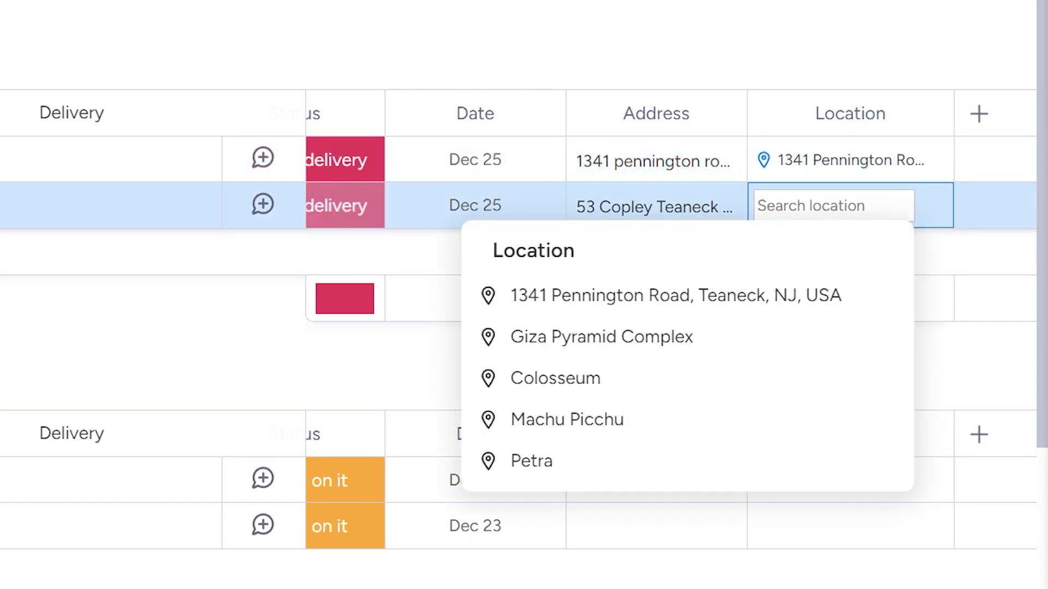
{"action": "type", "text": "53 Cop"}
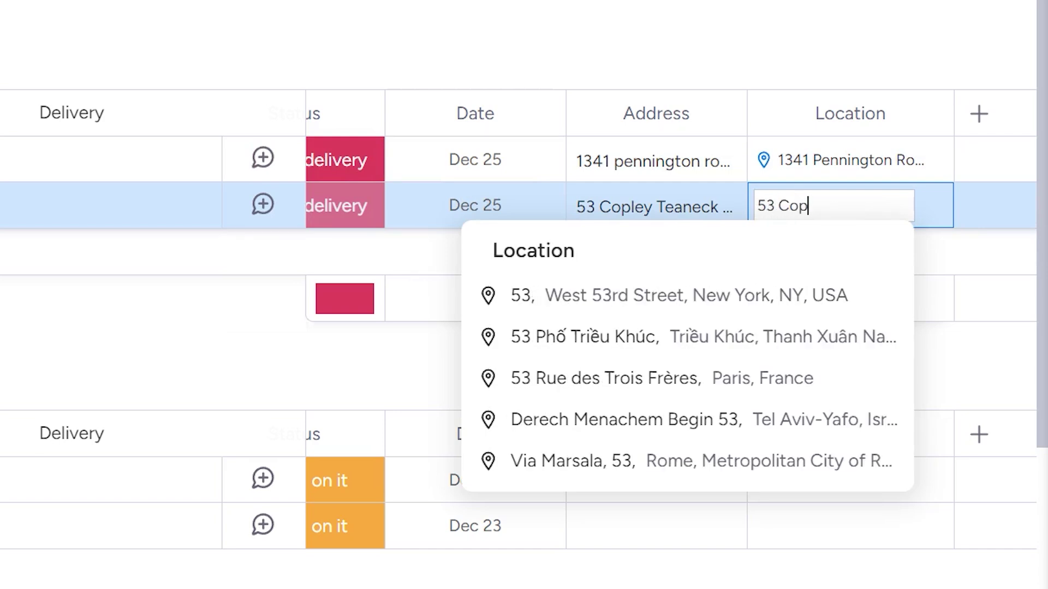
{"action": "type", "text": "ley"}
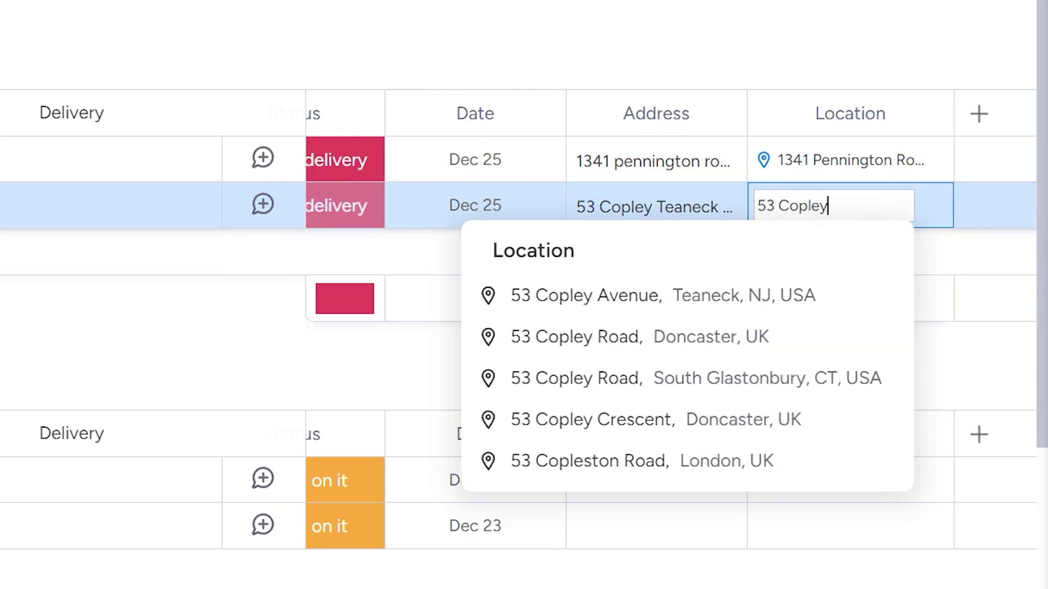
{"action": "left_click", "coordinate": [807, 295]}
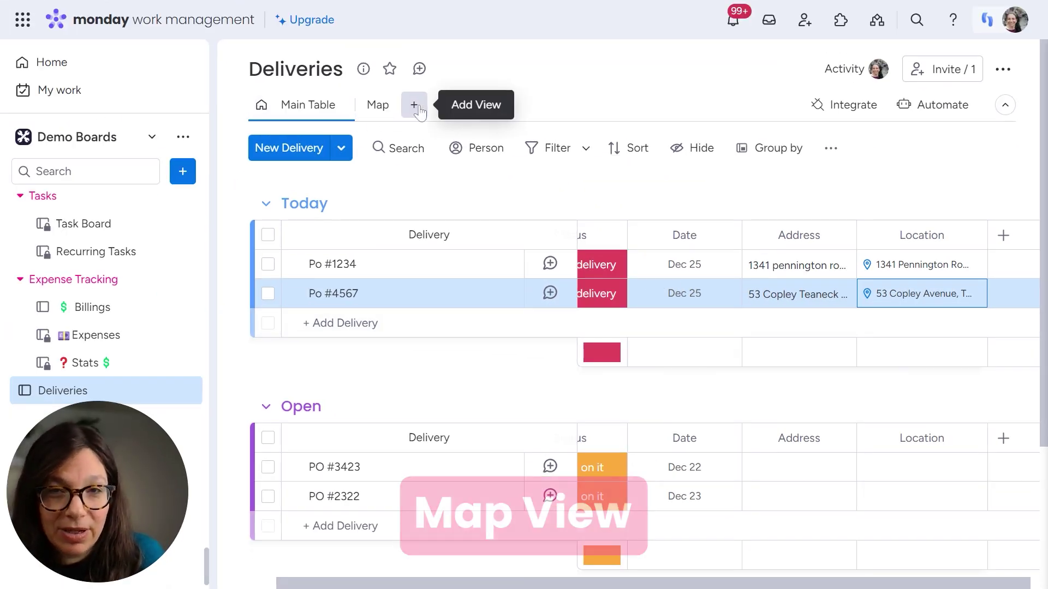
Step: Add a Map view to the board by searching 'map' in the Views Center
{"action": "left_click", "coordinate": [532, 127]}
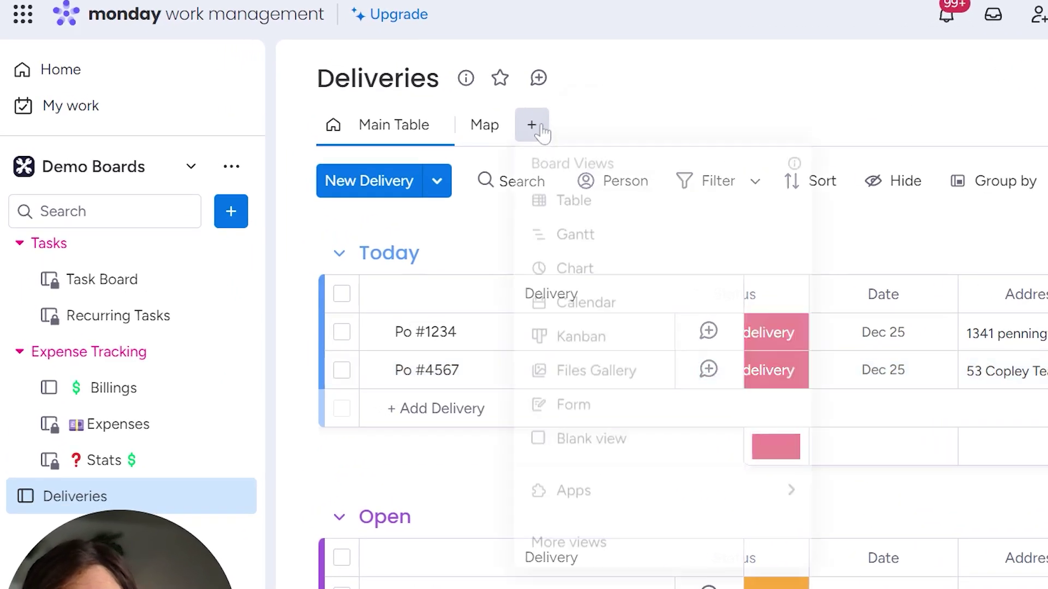
{"action": "left_click", "coordinate": [554, 556]}
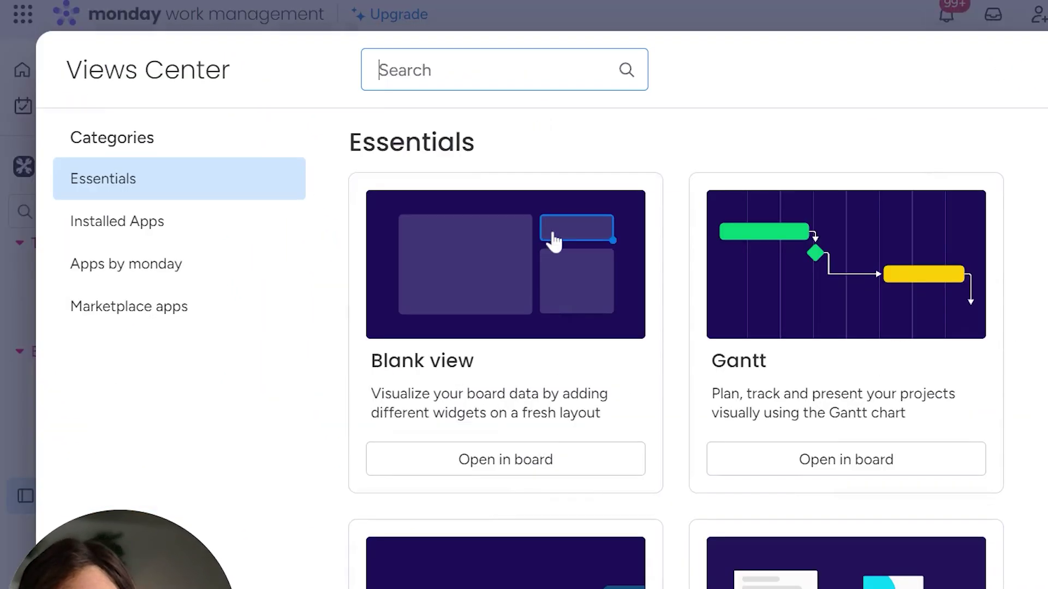
{"action": "left_click", "coordinate": [518, 69]}
{"action": "type", "text": "map"}
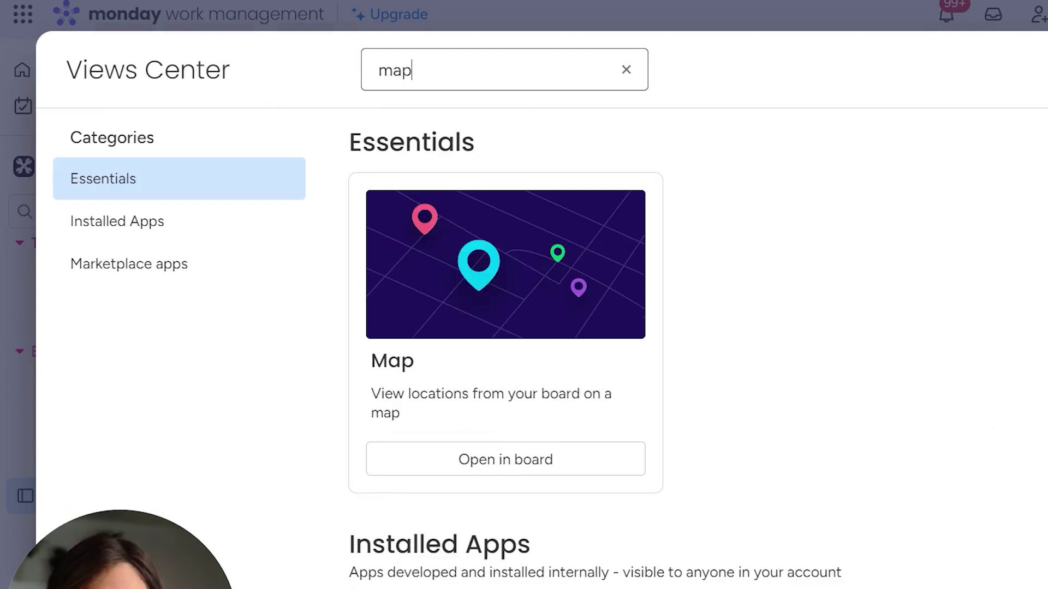
{"action": "left_click", "coordinate": [491, 463]}
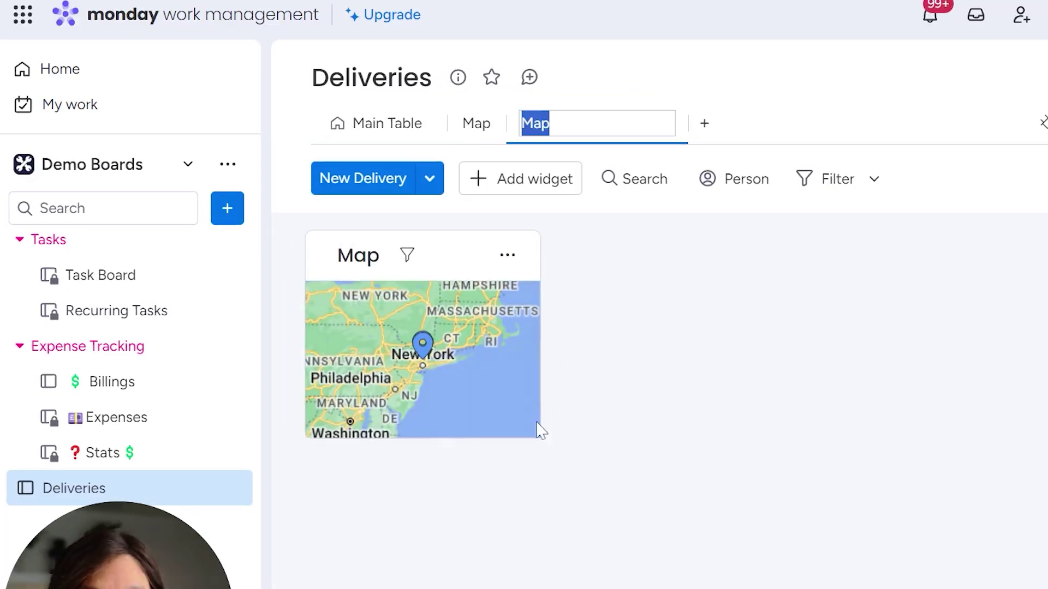
Step: Enlarge the map widget to fill the view and open its Settings
{"action": "left_click_drag", "start_coordinate": [540, 435], "coordinate": [1047, 588]}
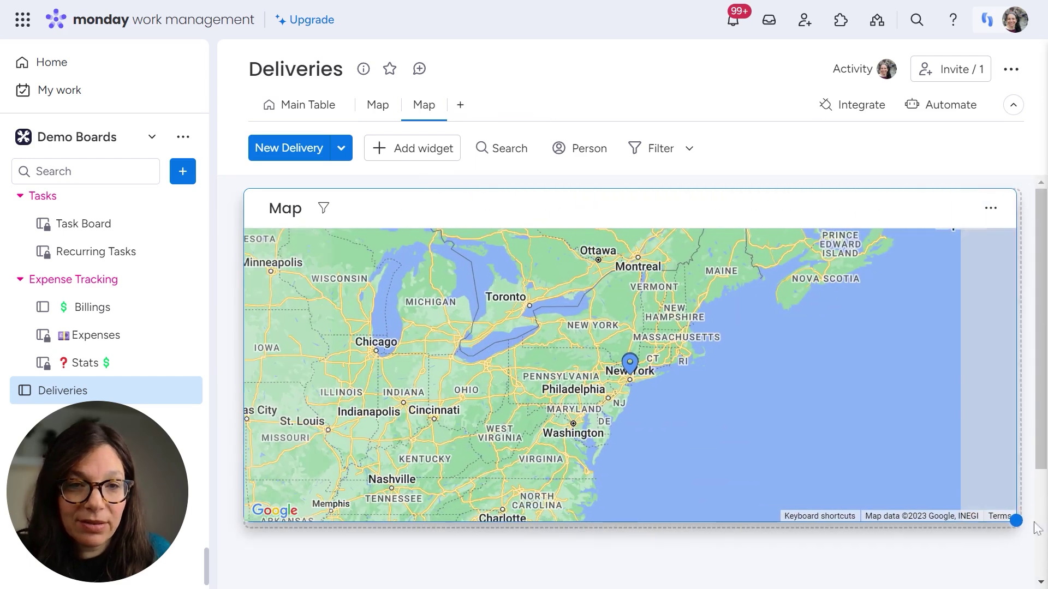
{"action": "left_click_drag", "start_coordinate": [1035, 526], "coordinate": [1036, 527]}
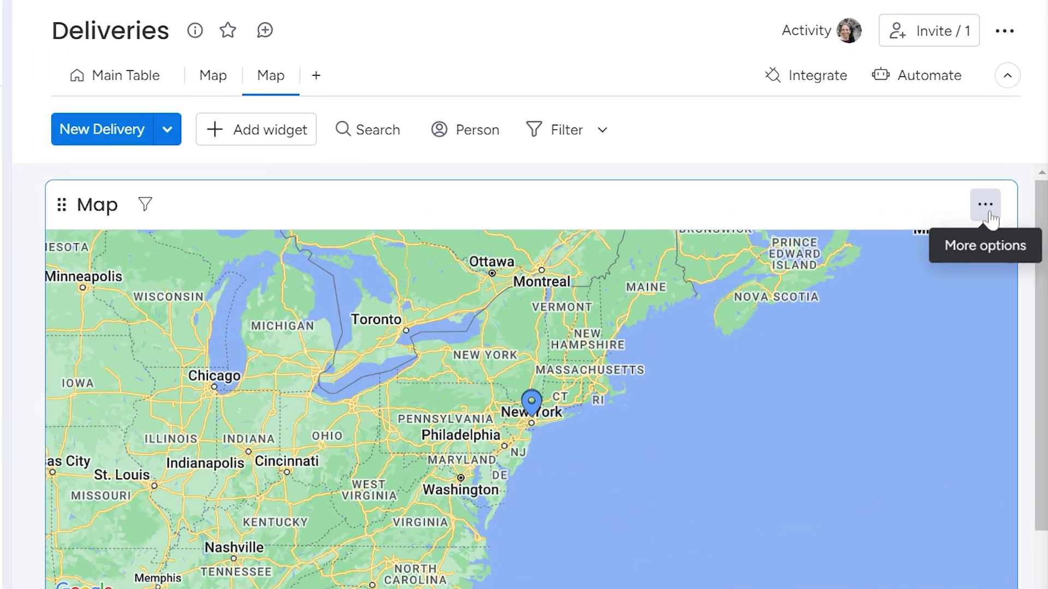
{"action": "left_click", "coordinate": [985, 206]}
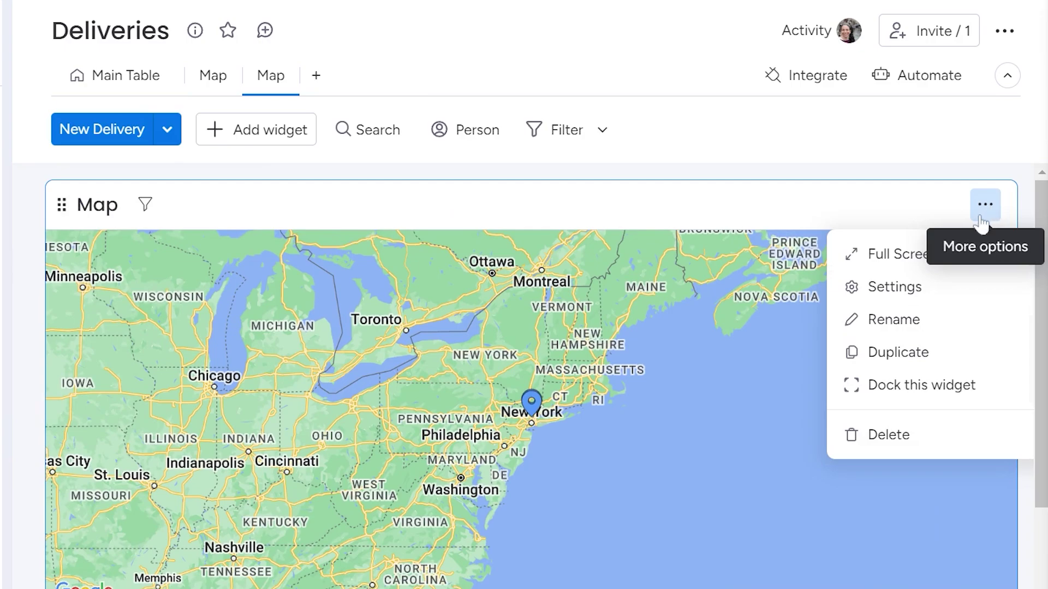
{"action": "left_click", "coordinate": [895, 288]}
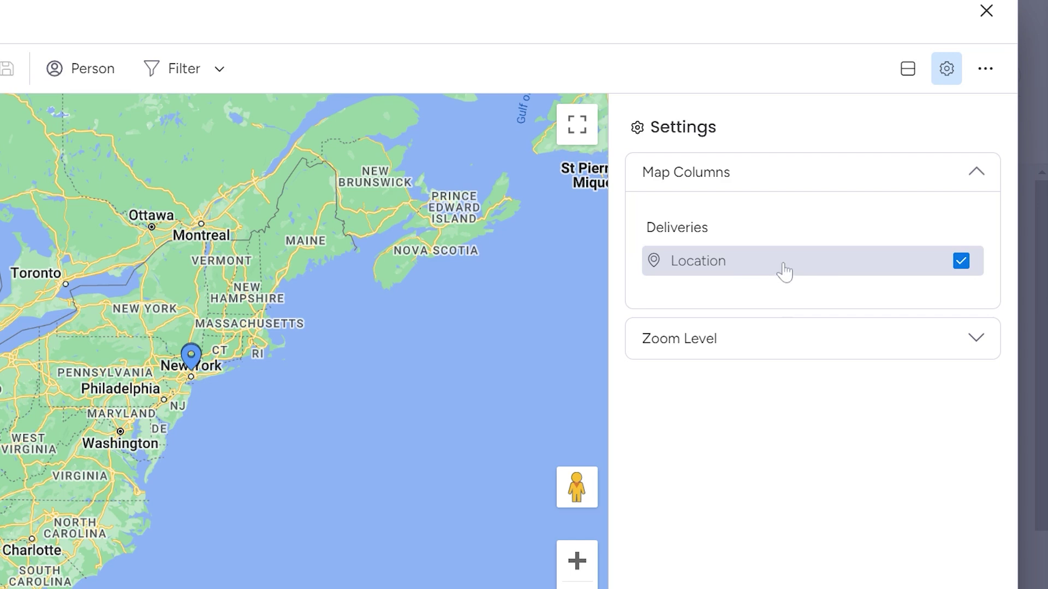
Step: Set the map's default zoom level to 18
{"action": "left_click", "coordinate": [854, 356]}
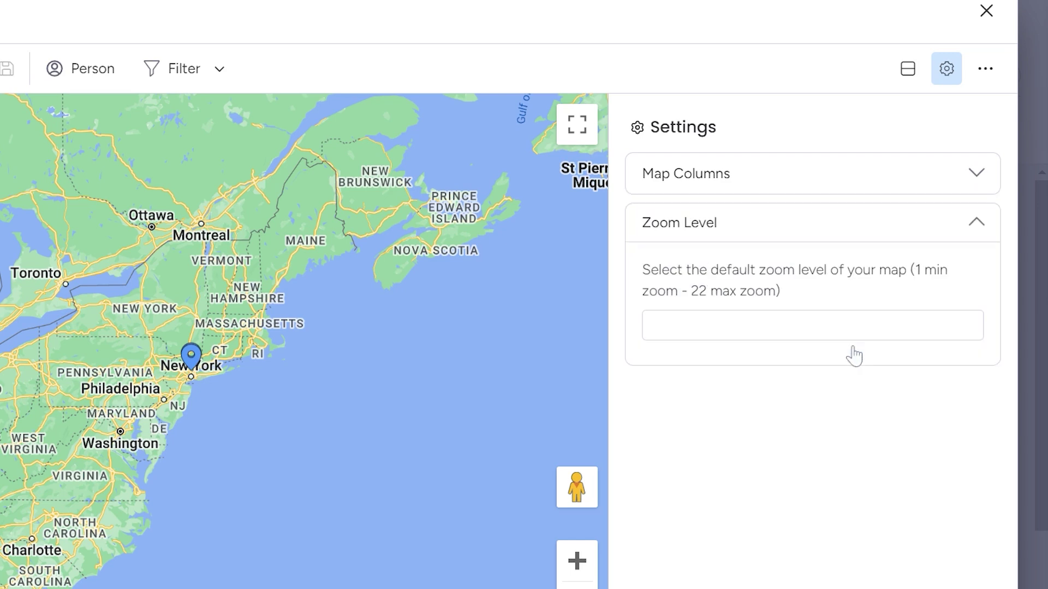
{"action": "left_click", "coordinate": [813, 325]}
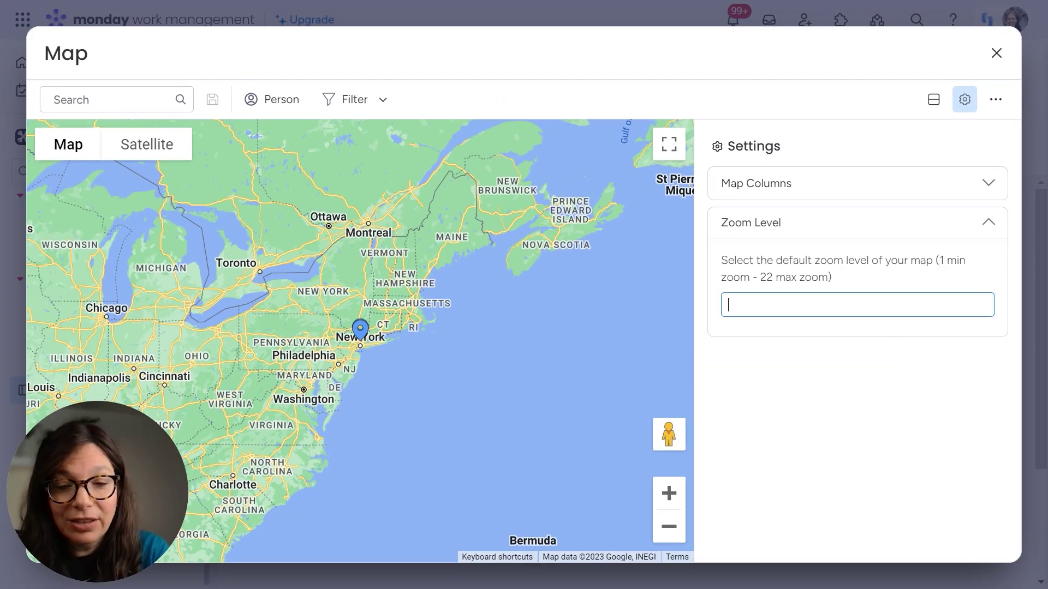
{"action": "type", "text": "20"}
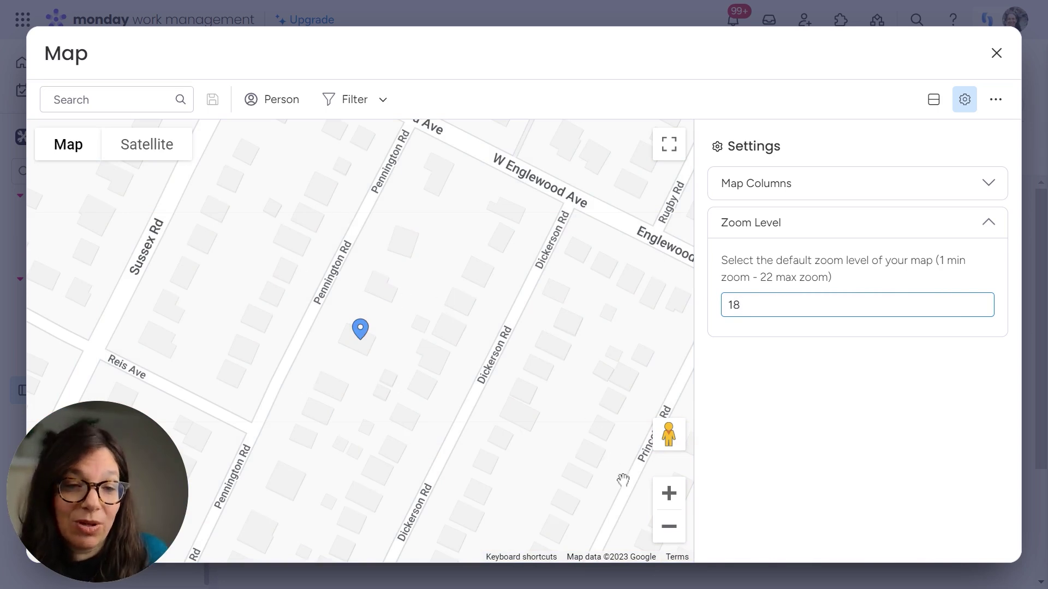
Step: Zoom the map out until both Teaneck delivery pins appear, then close the settings
{"action": "left_click", "coordinate": [670, 536]}
{"action": "left_click", "coordinate": [669, 536]}
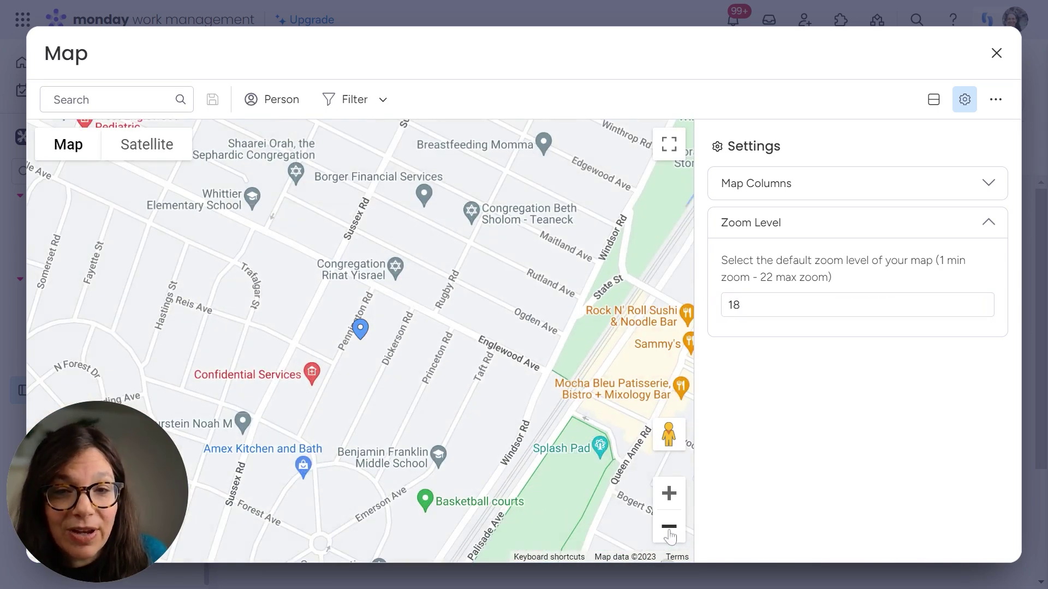
{"action": "left_click", "coordinate": [670, 536]}
{"action": "left_click", "coordinate": [669, 535]}
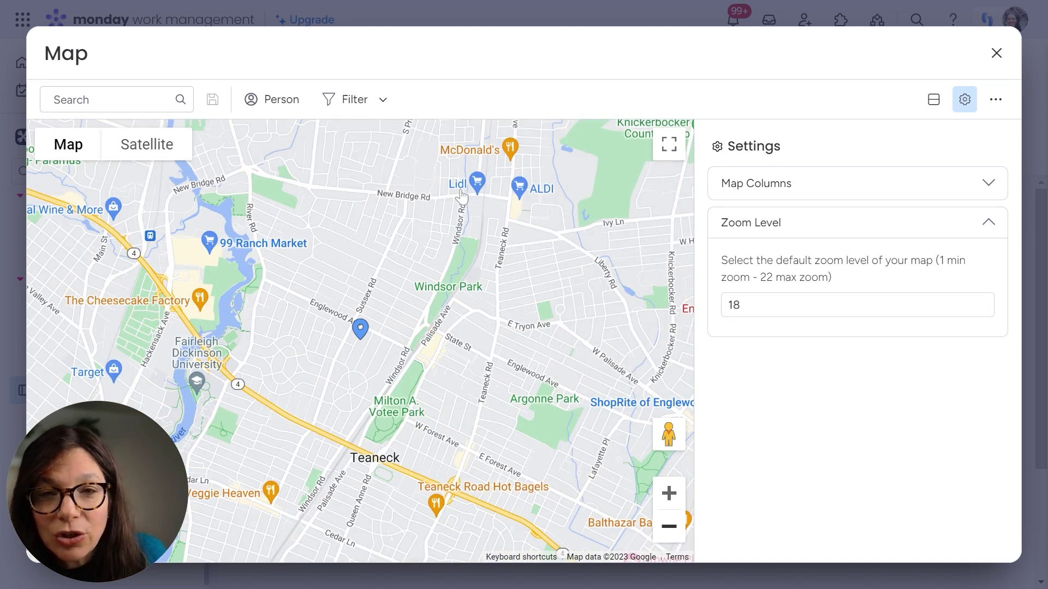
{"action": "left_click", "coordinate": [676, 536]}
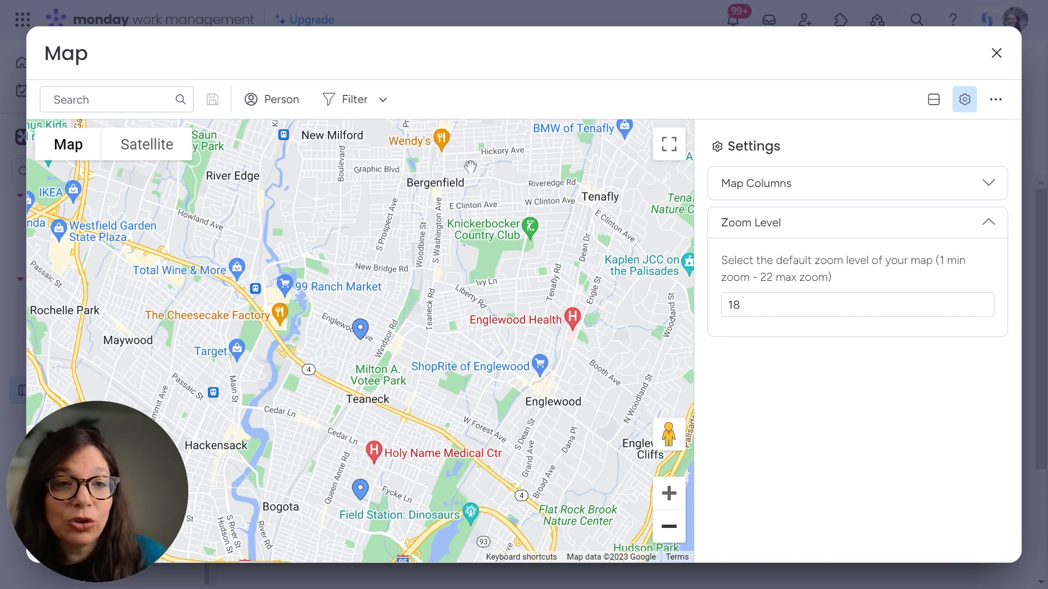
{"action": "left_click", "coordinate": [996, 53]}
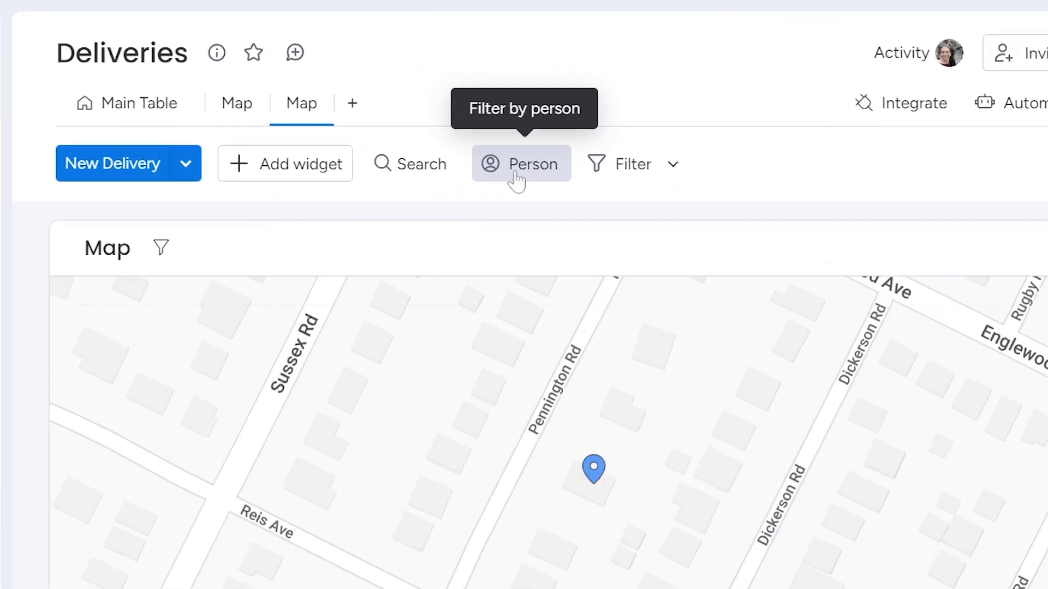
Step: Review the filter panel's column list, close it, and reopen the map widget's options
{"action": "left_click", "coordinate": [673, 165]}
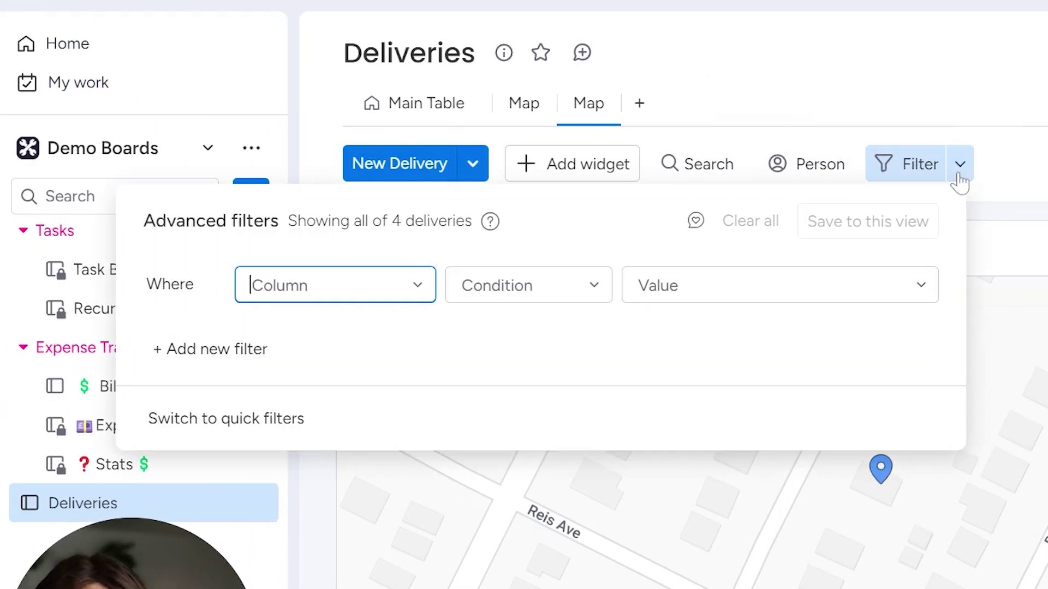
{"action": "left_click", "coordinate": [417, 283]}
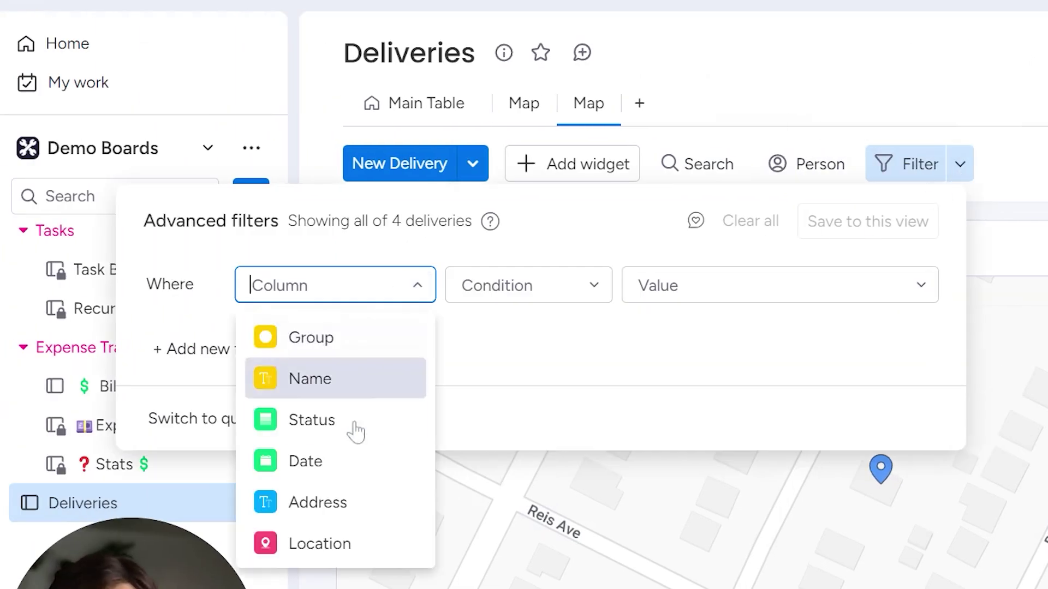
{"action": "left_click", "coordinate": [1025, 183]}
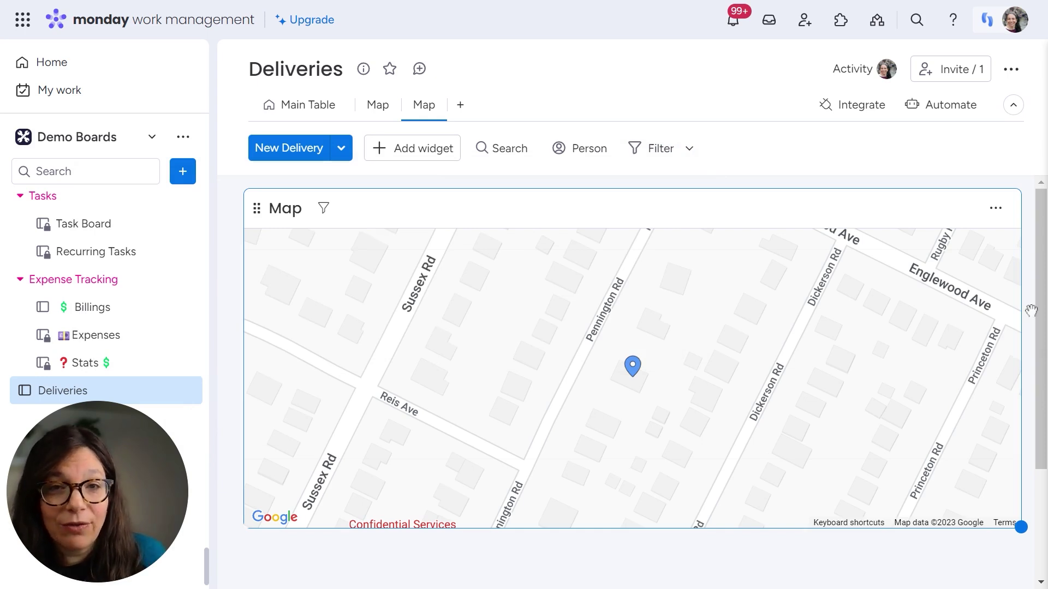
{"action": "left_click", "coordinate": [995, 208]}
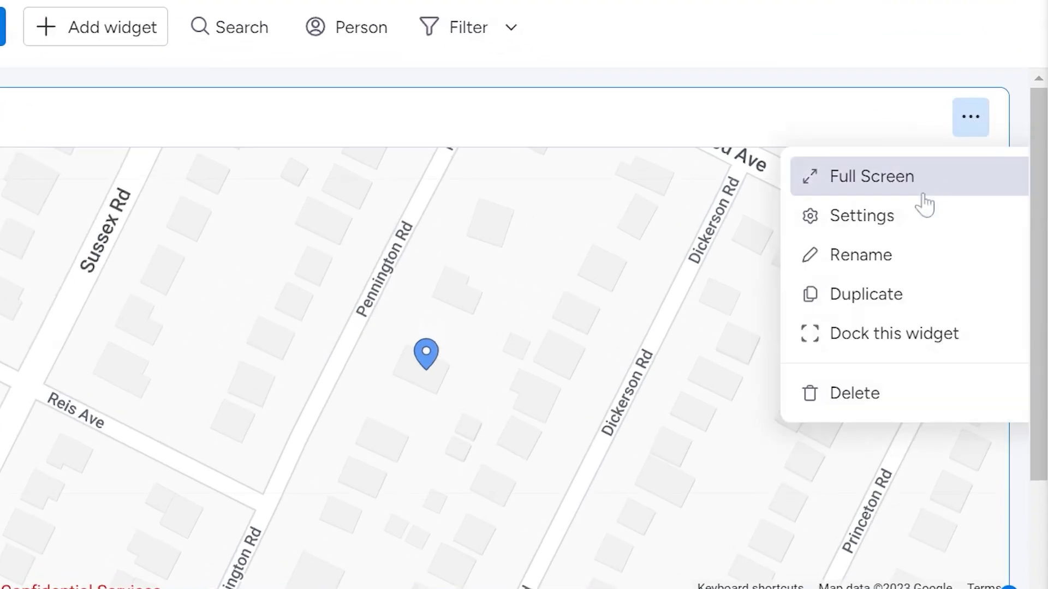
Step: Switch the map widget's display type to Split mode and scroll the table right
{"action": "left_click", "coordinate": [908, 216]}
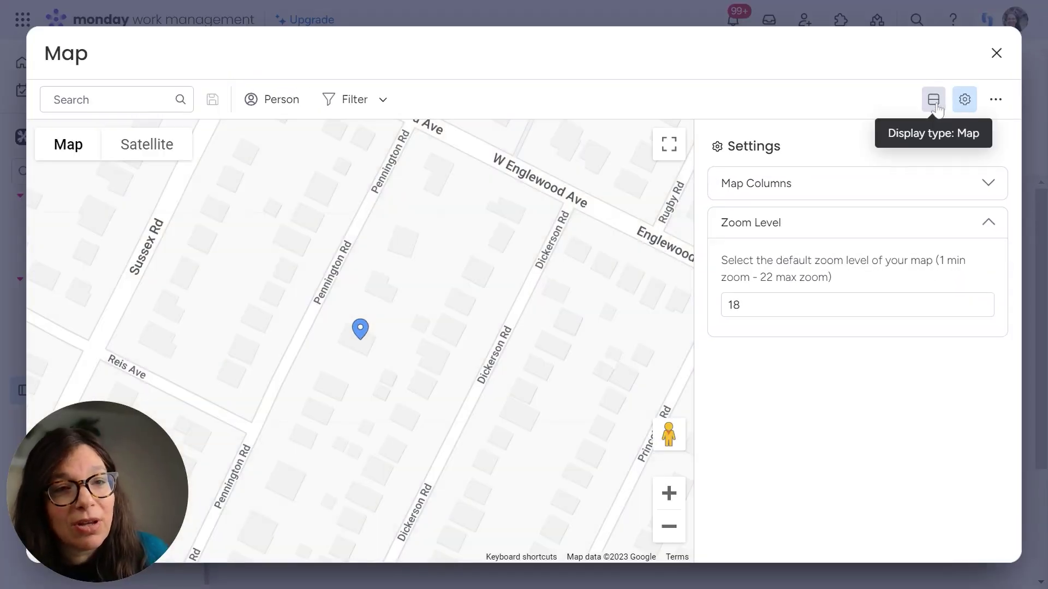
{"action": "left_click", "coordinate": [934, 101]}
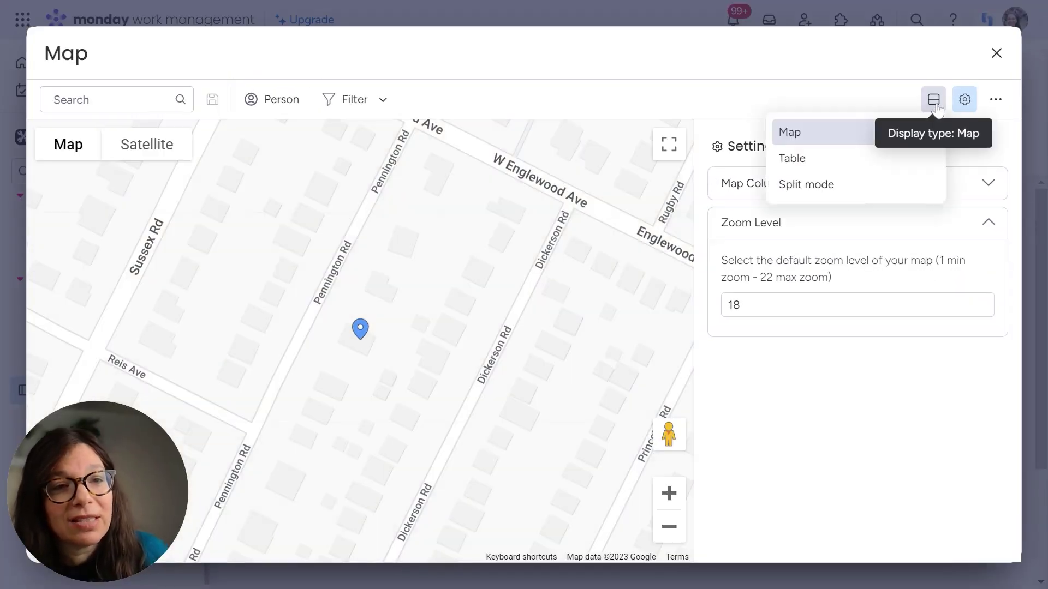
{"action": "left_click", "coordinate": [852, 184]}
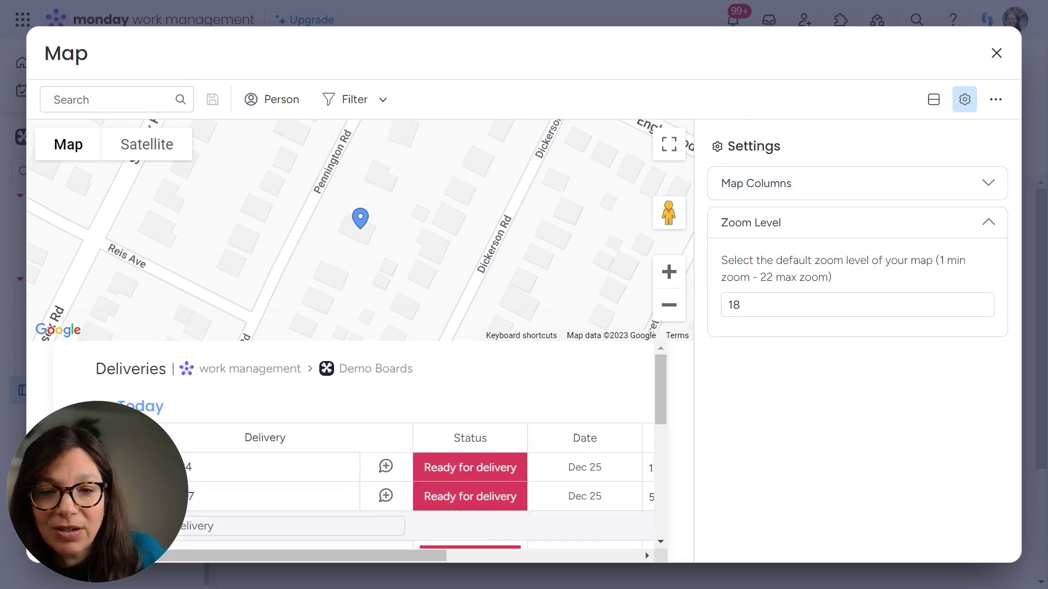
{"action": "left_click_drag", "start_coordinate": [367, 567], "coordinate": [562, 571]}
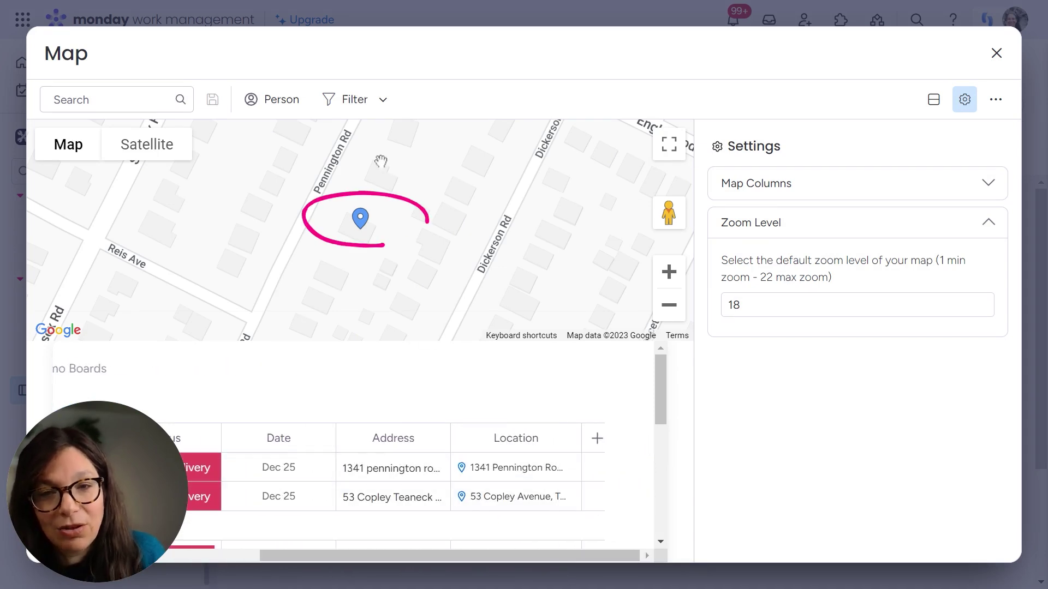
Step: Close the Map window to return to the Deliveries Map view
{"action": "left_click", "coordinate": [996, 53]}
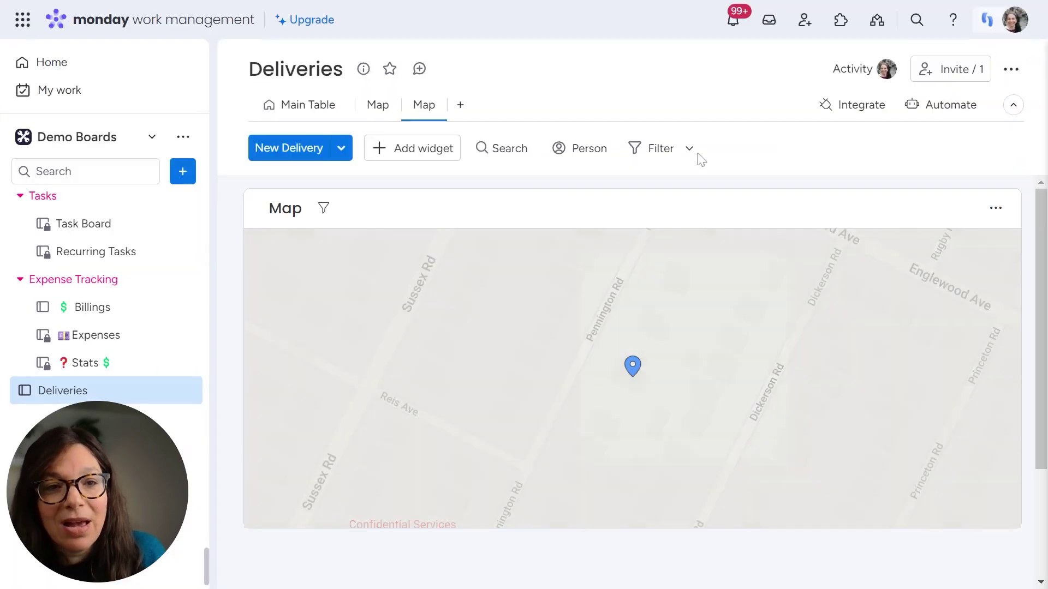